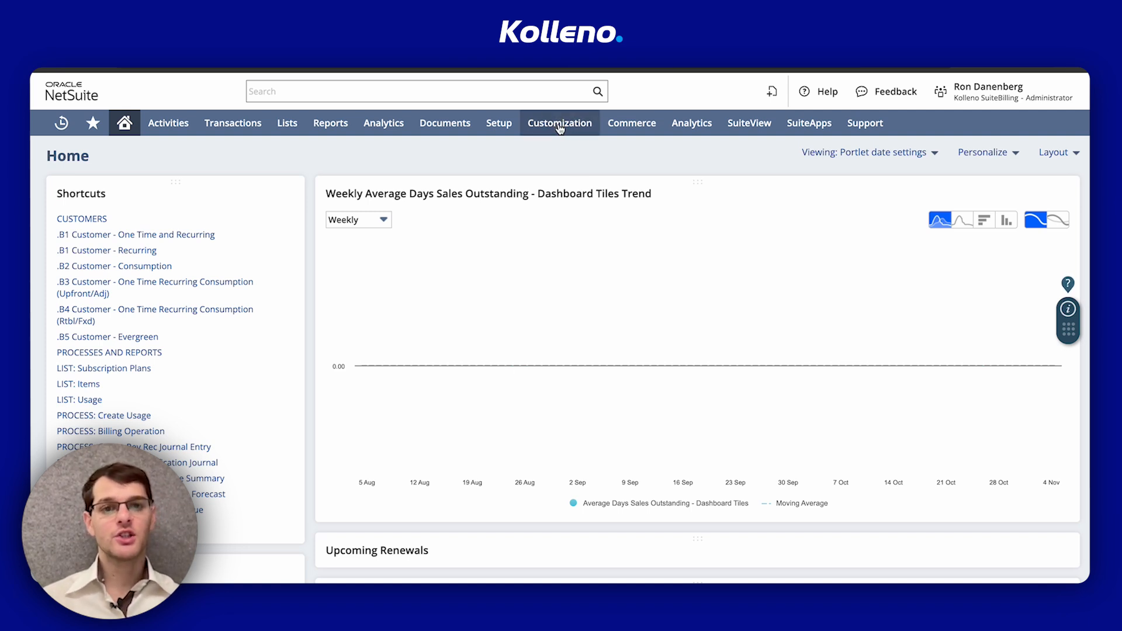
Open the list of custom transaction forms and start customizing the Standard Sales Order form
mouse_move(560, 128)
mouse_move(570, 201)
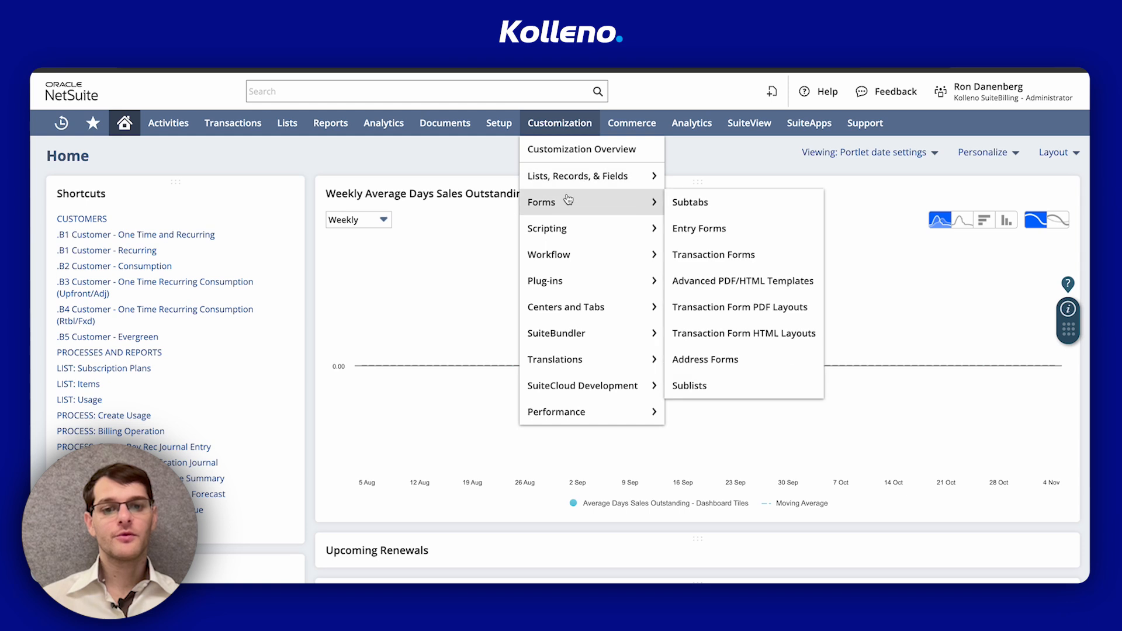
left_click(713, 251)
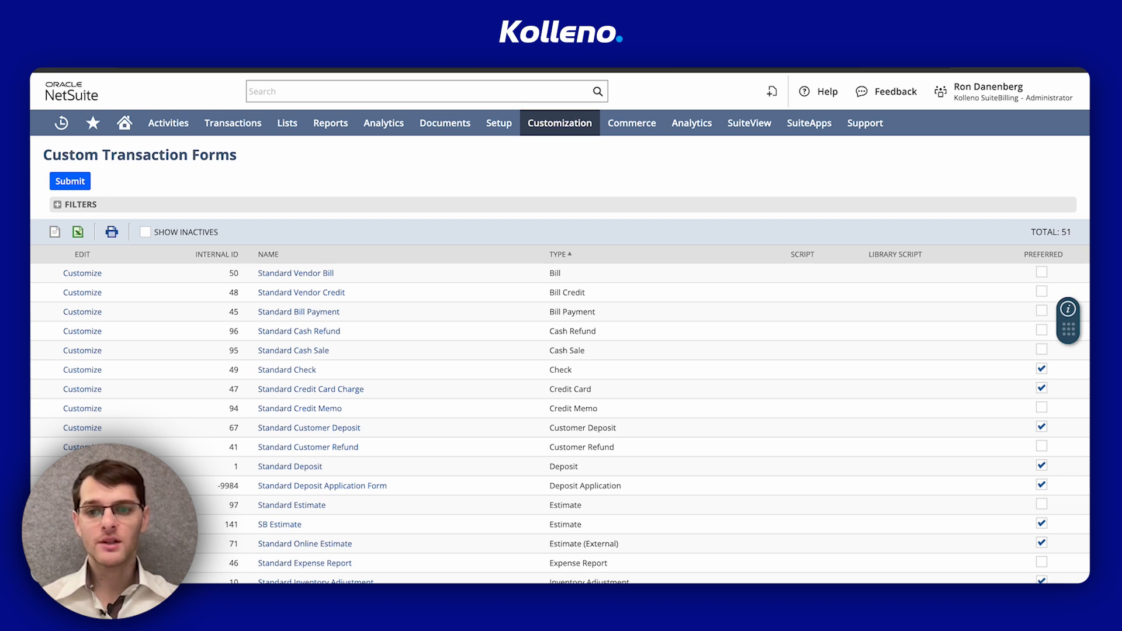
scroll(171, 444, "down", 10)
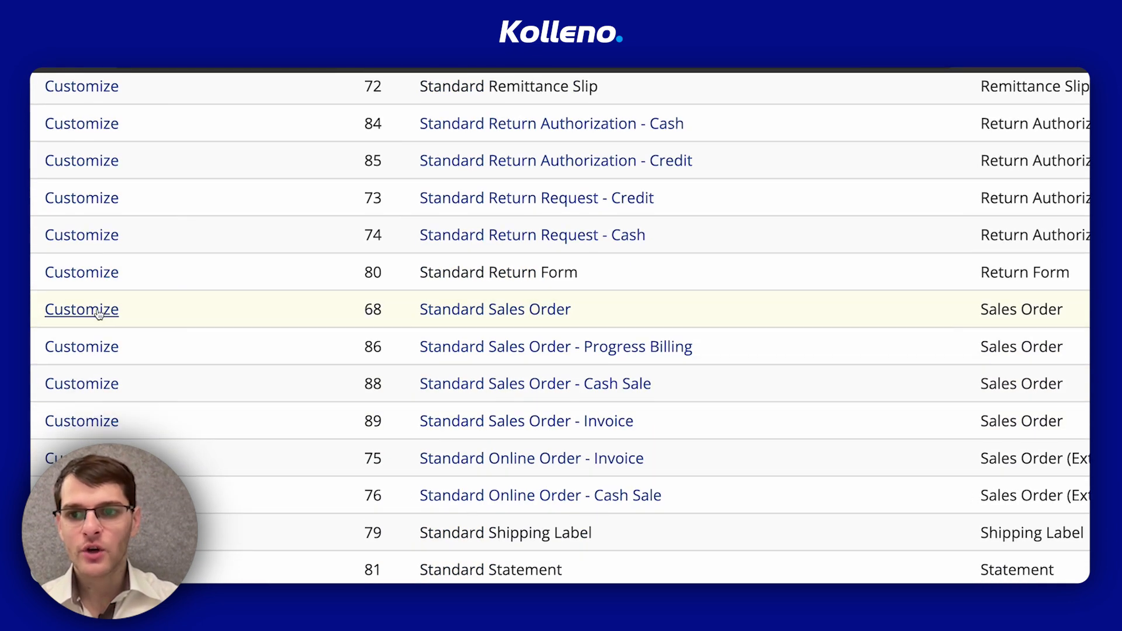
left_click(98, 313)
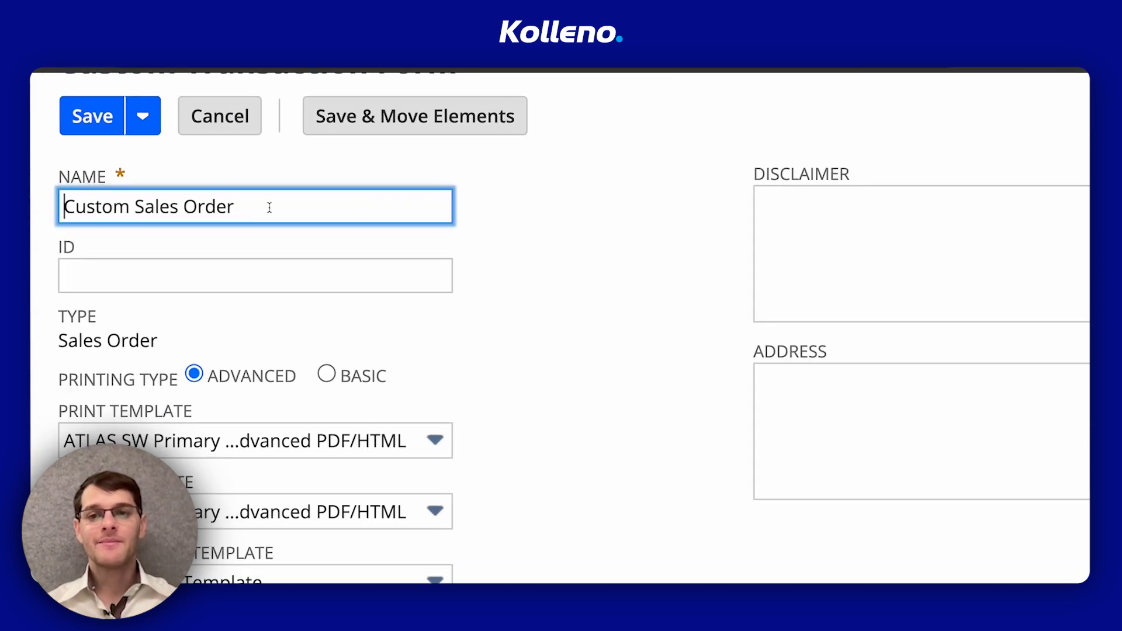
Name the custom form "Billing Schedule Sales Order"
triple_click(286, 202)
type("Billing Schedule Sales Order")
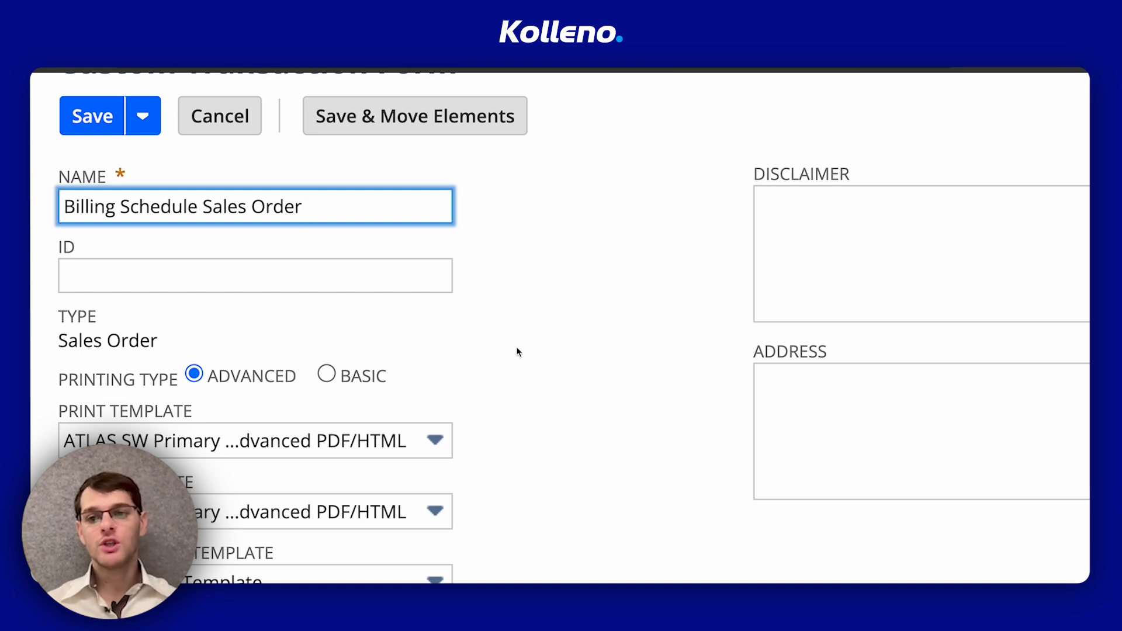
Find the Billing Schedule entry among the form's sublist fields and set it to show
scroll(516, 347, "down", 1)
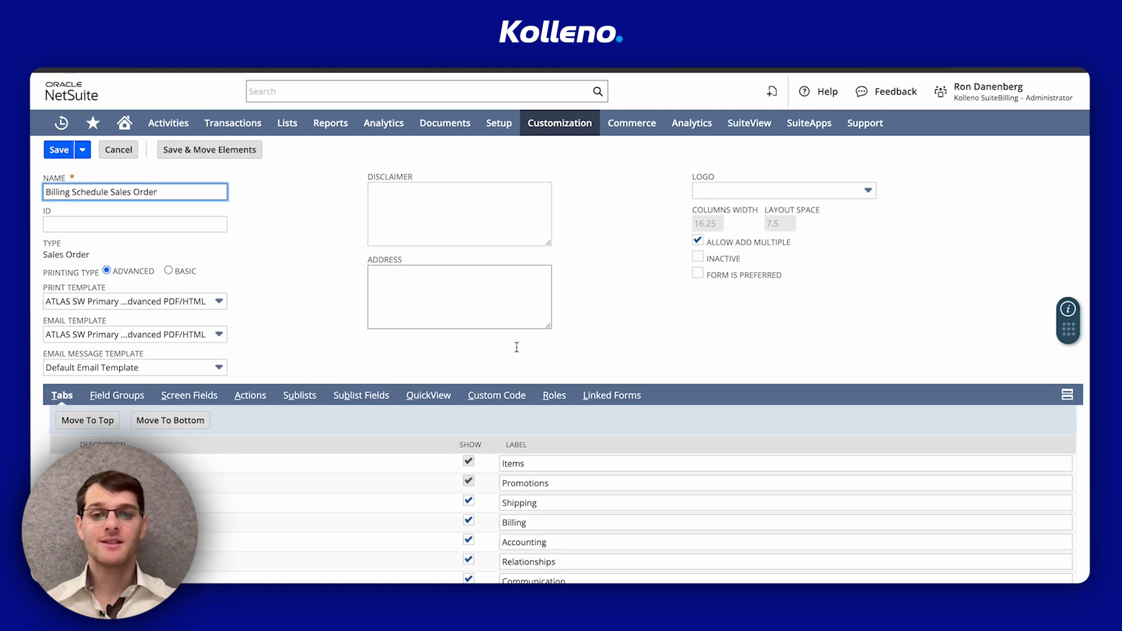
scroll(517, 347, "down", 3)
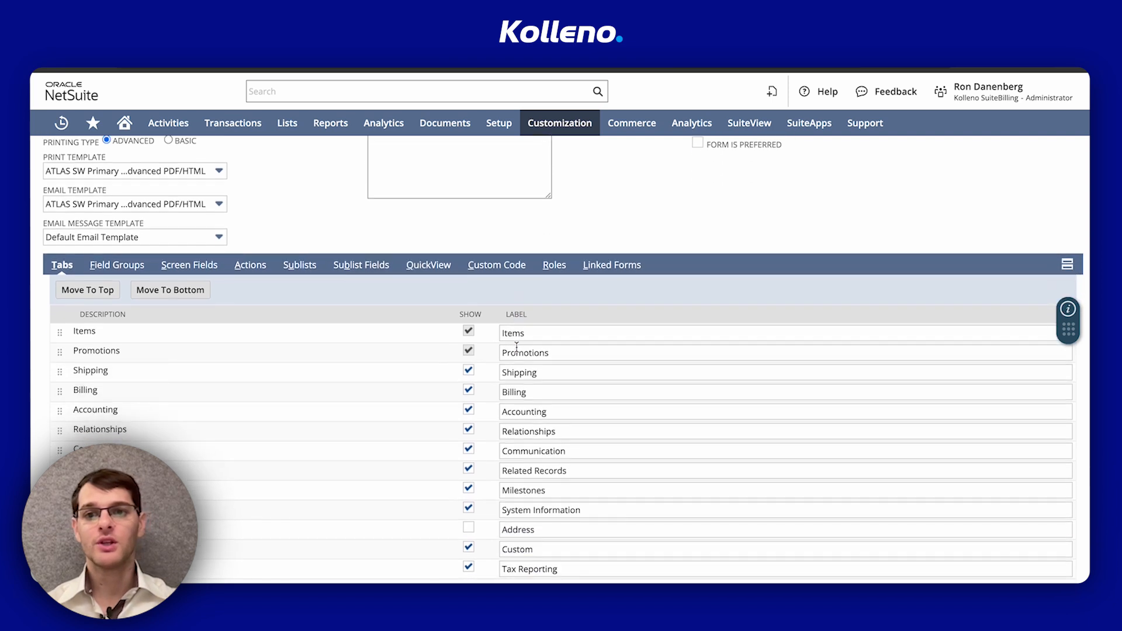
scroll(517, 347, "up", 3)
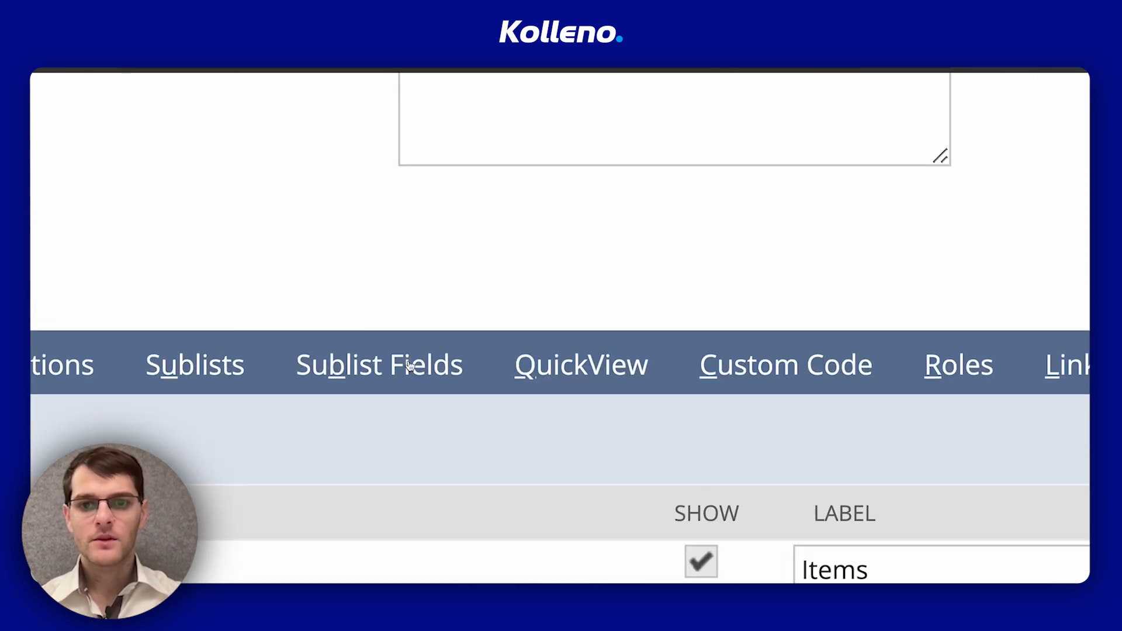
left_click(361, 401)
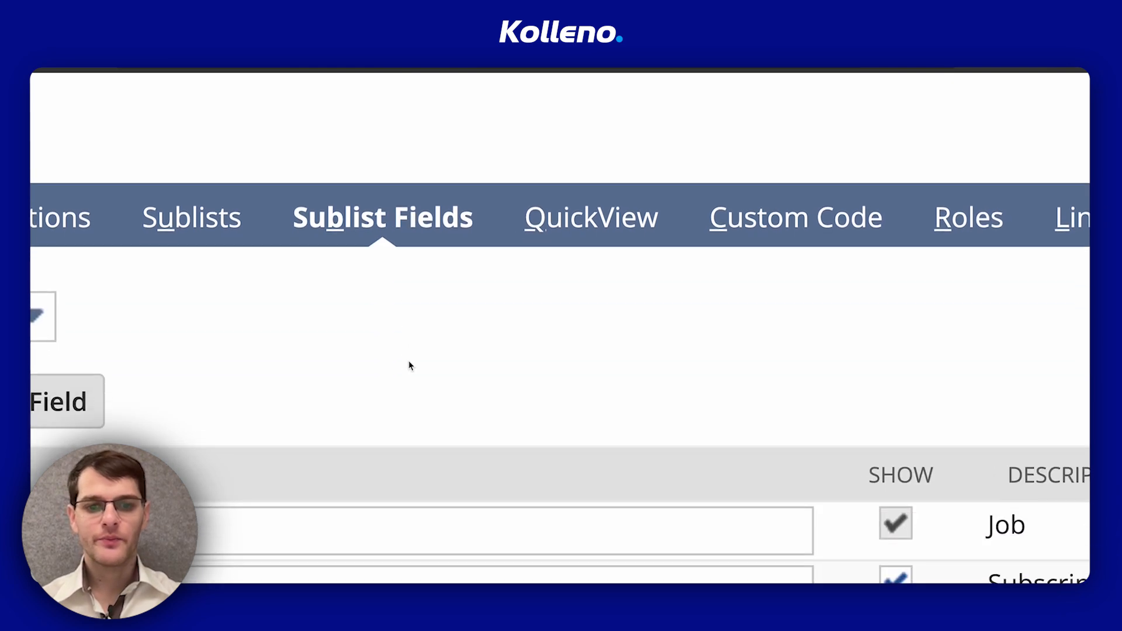
scroll(410, 366, "down", 3)
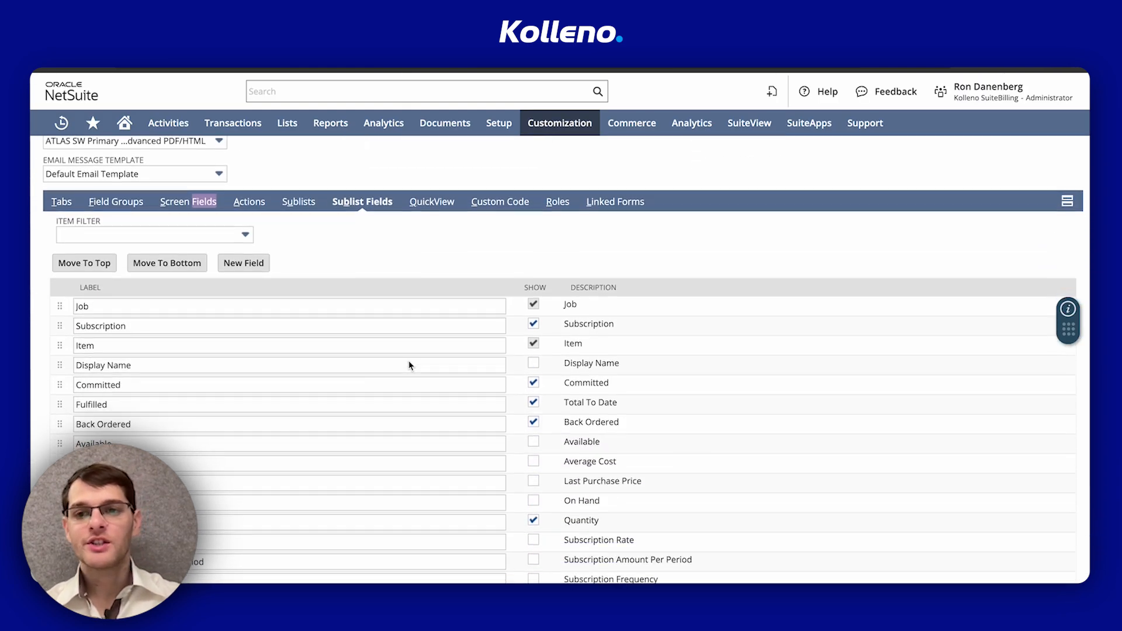
scroll(409, 365, "down", 1)
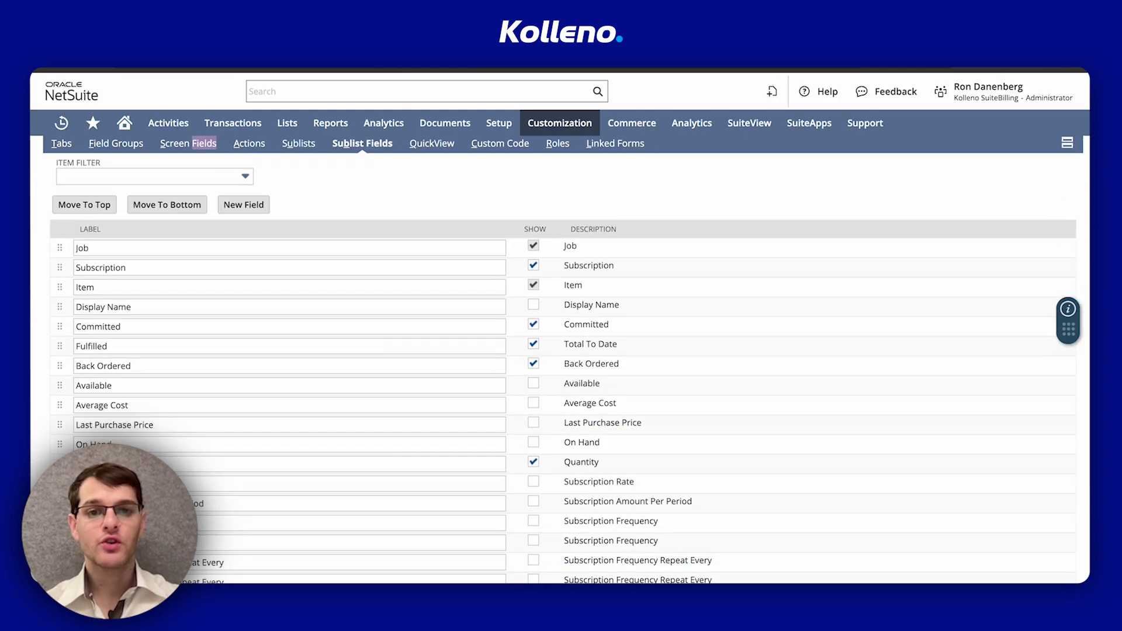
key("ctrl+f")
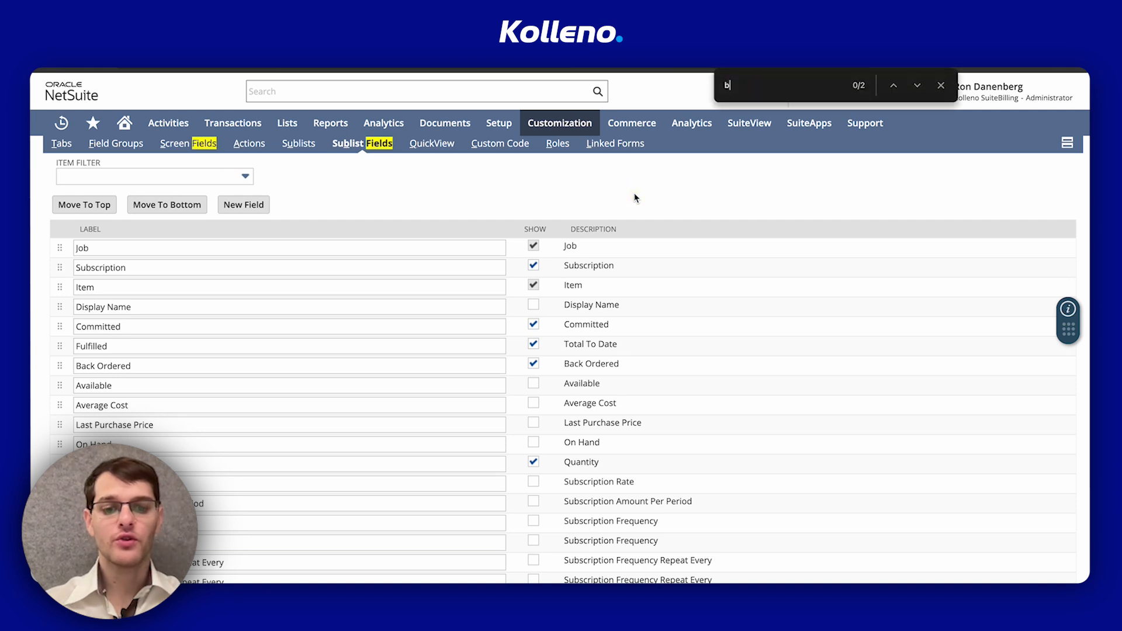
type("billing")
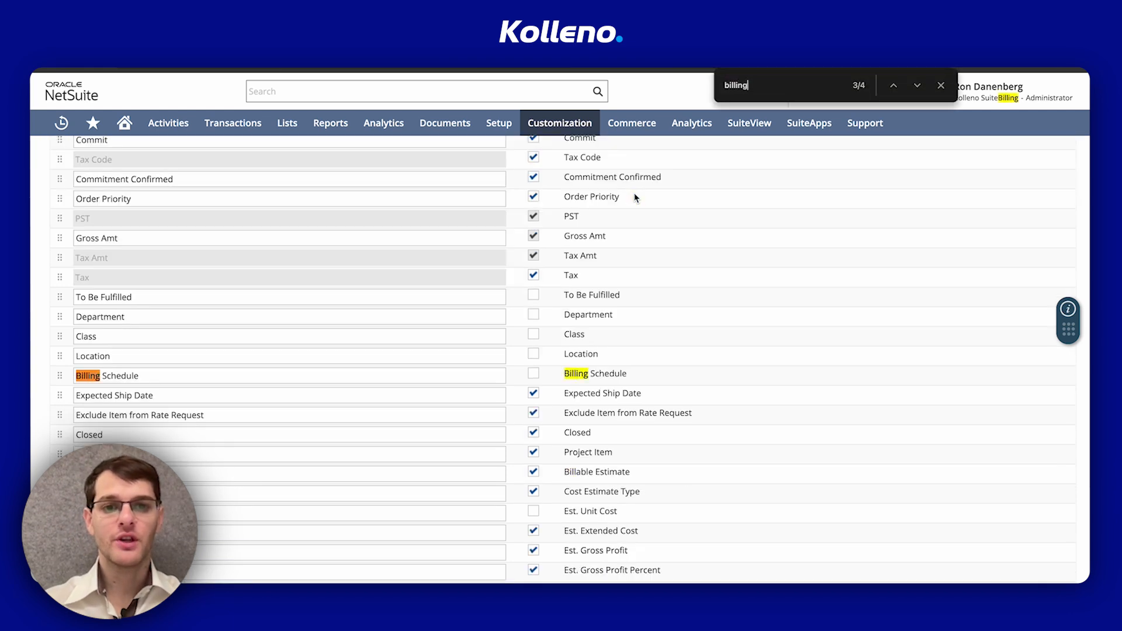
left_click(941, 85)
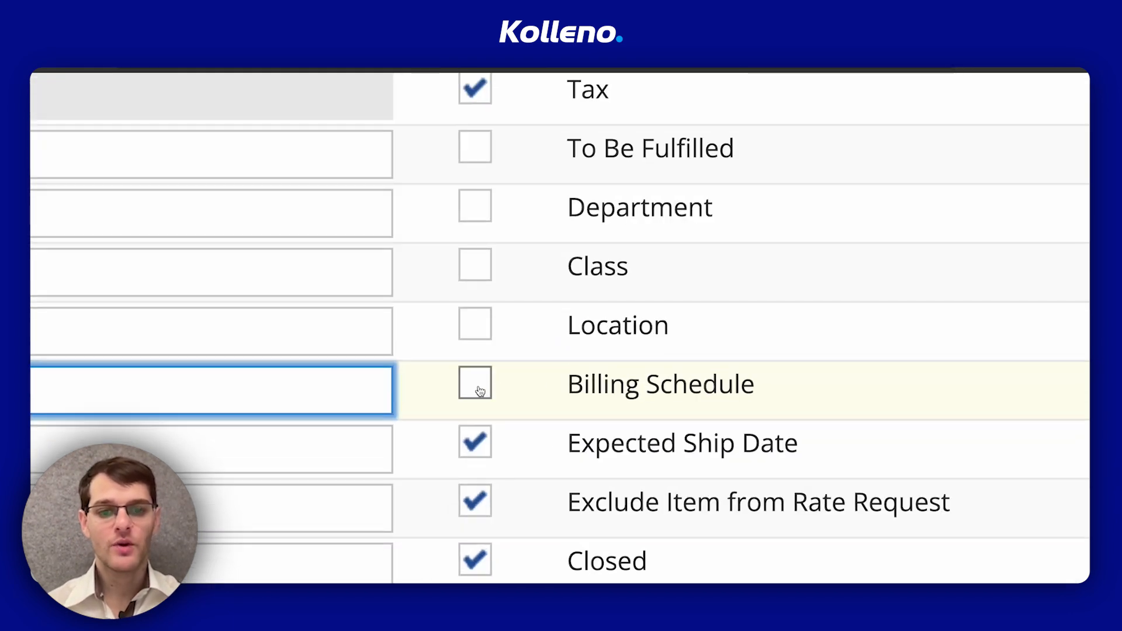
left_click(534, 375)
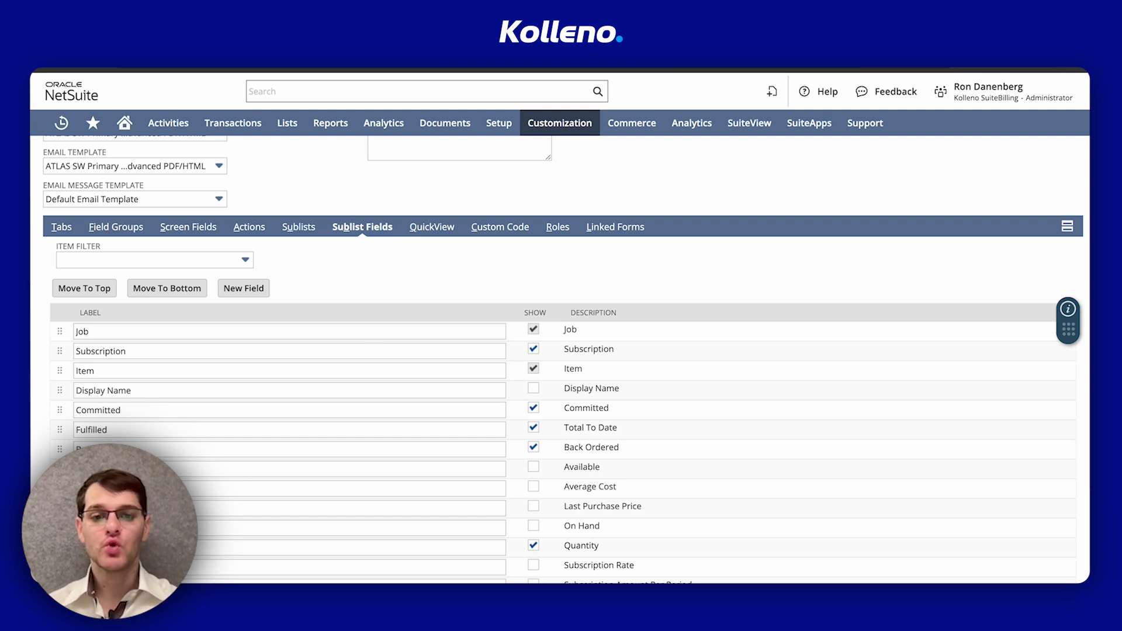
Set the form's printing type to Basic
scroll(248, 262, "up", 5)
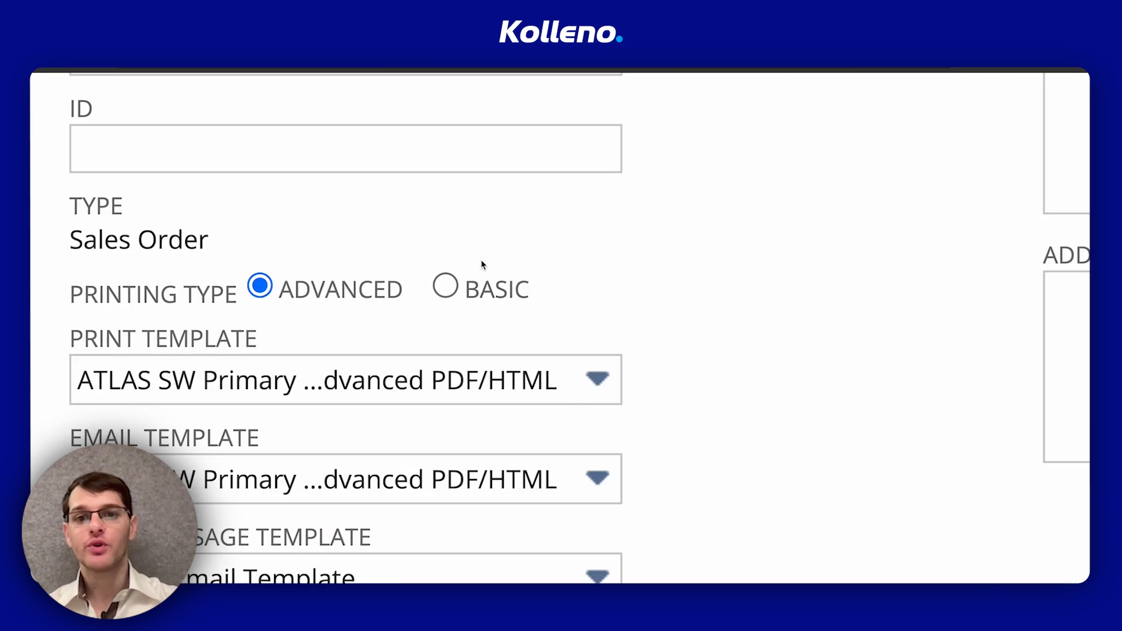
left_click(230, 289)
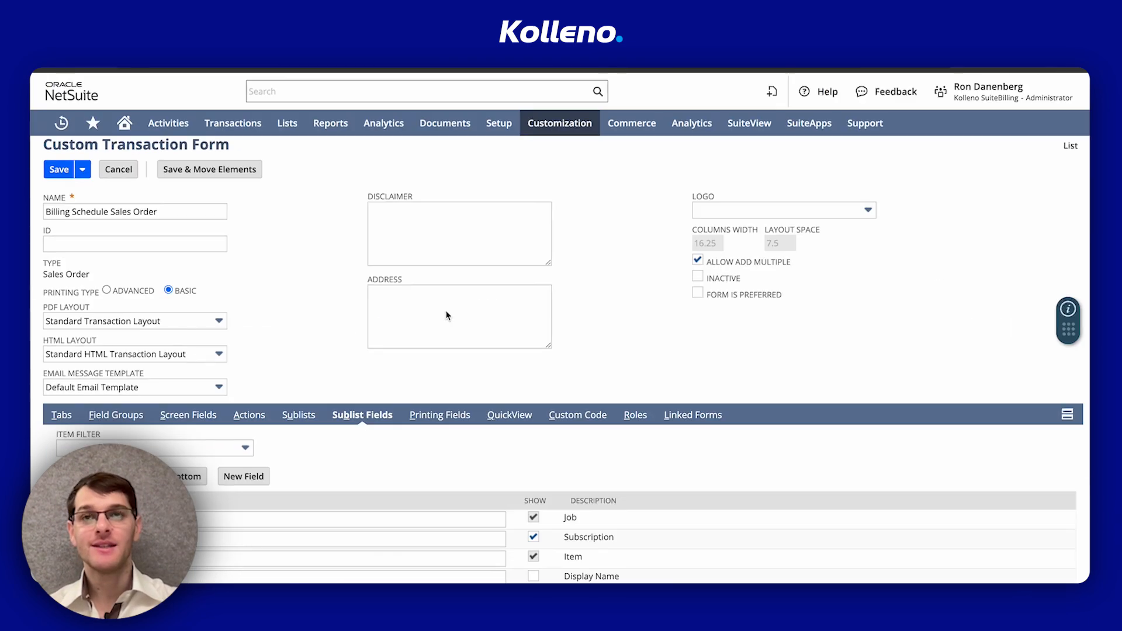
scroll(449, 316, "down", 1)
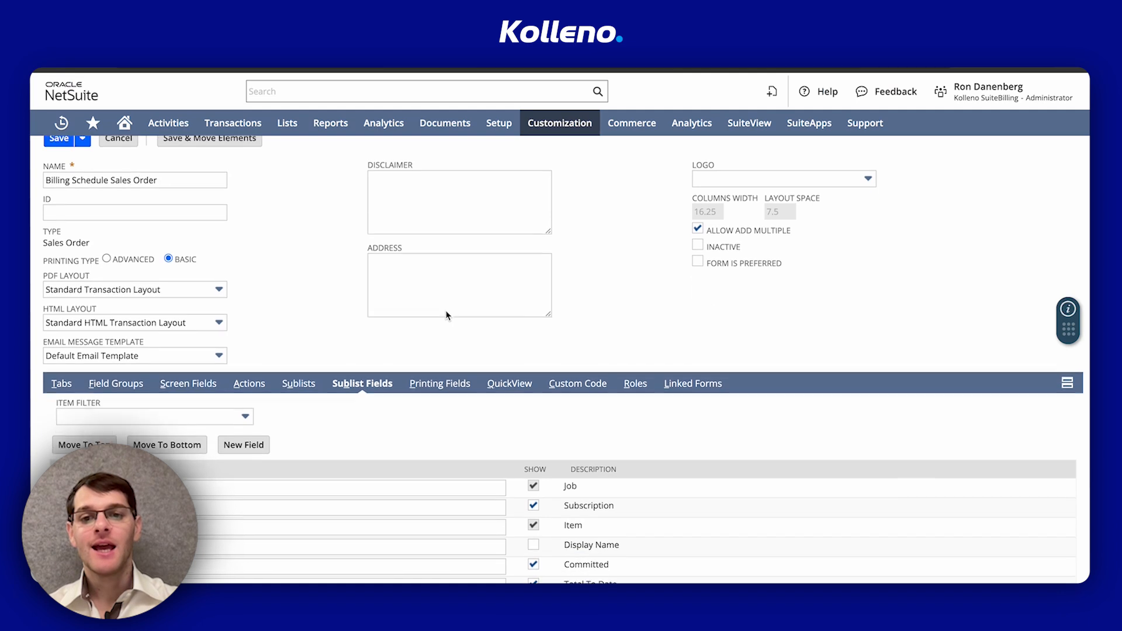
Find Billing Schedule among the column printing fields and enable it for print and email
left_click(452, 387)
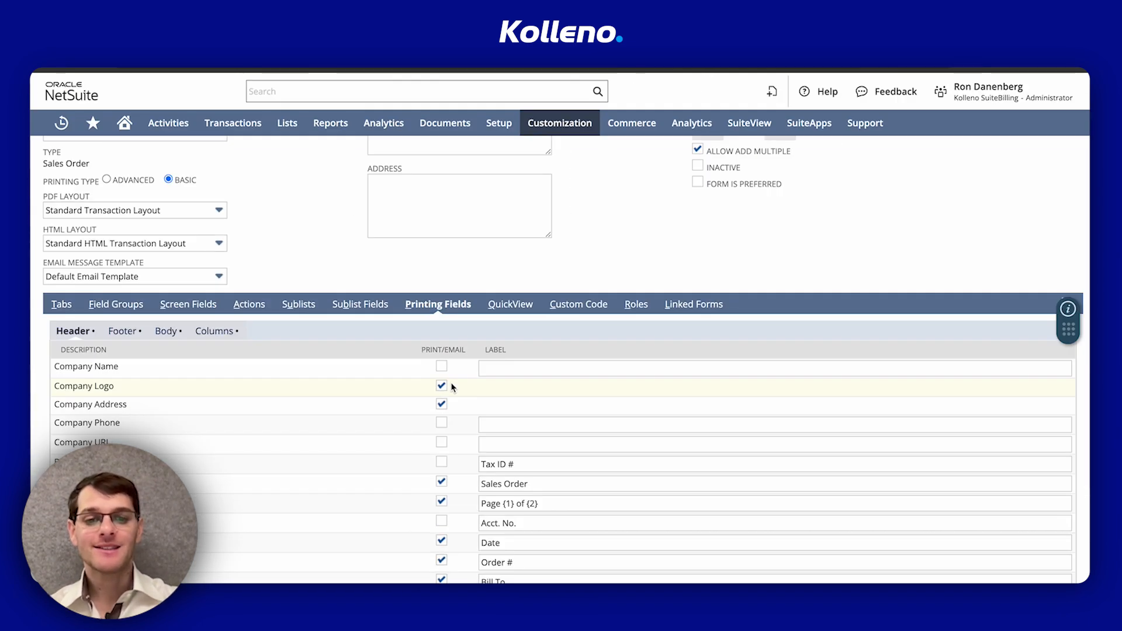
scroll(452, 387, "down", 1)
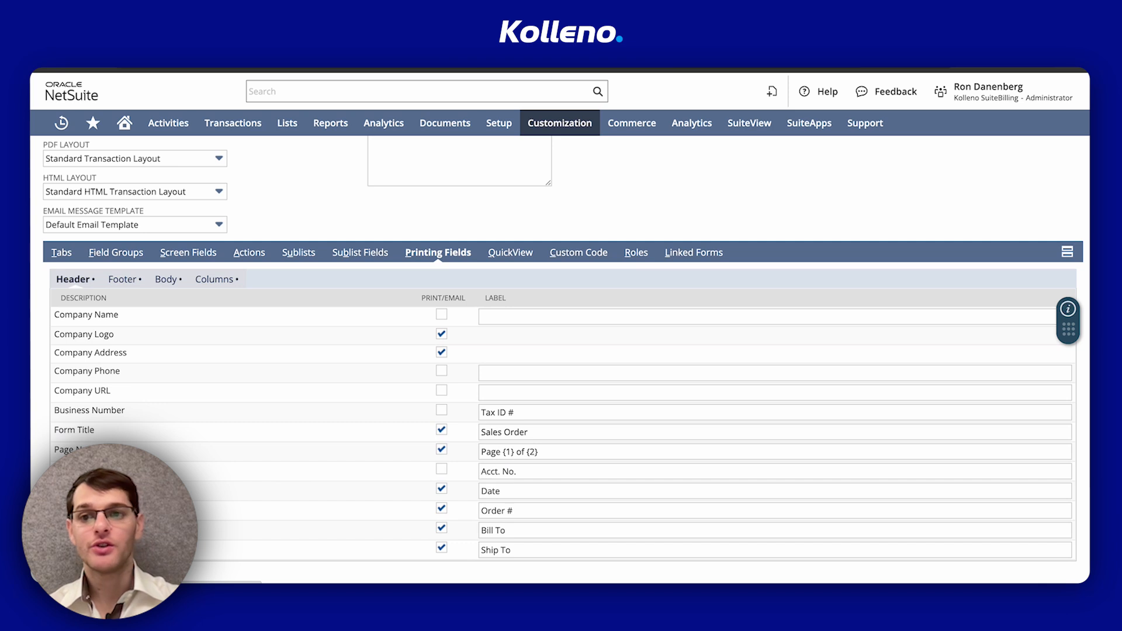
left_click(212, 279)
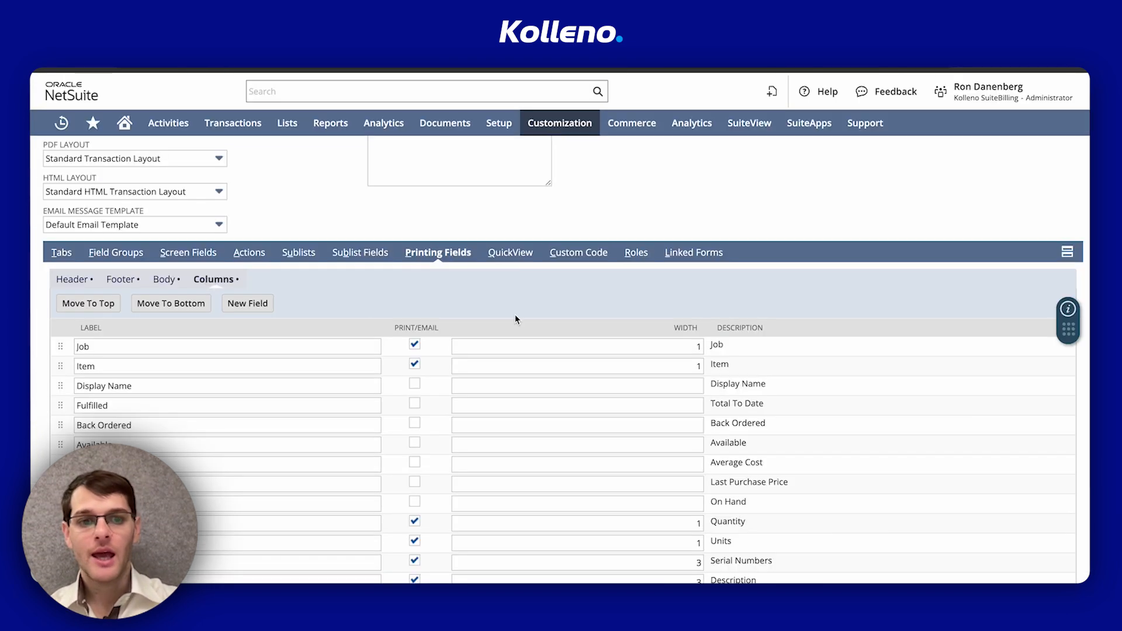
scroll(983, 379, "down", 6)
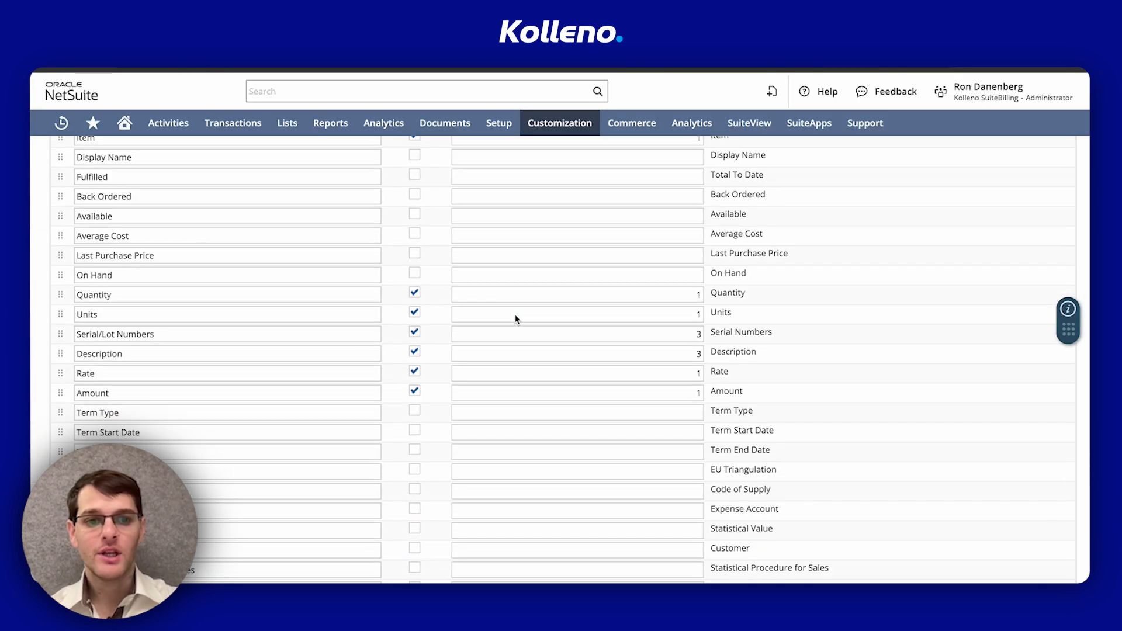
key("ctrl+f")
type("illi")
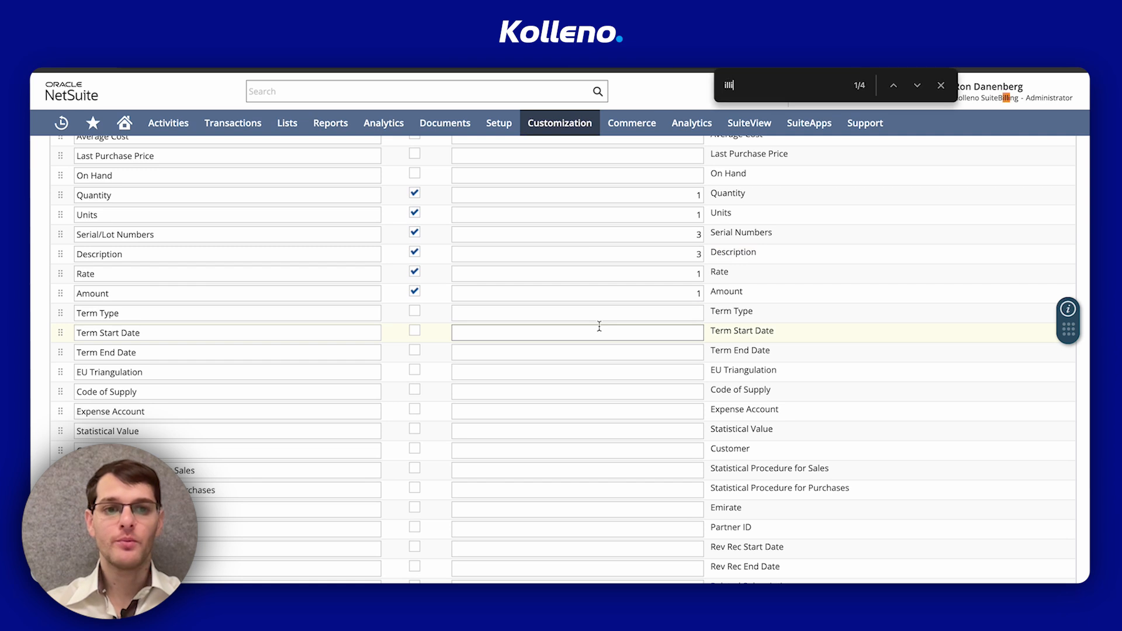
type("ng sch")
key("Return")
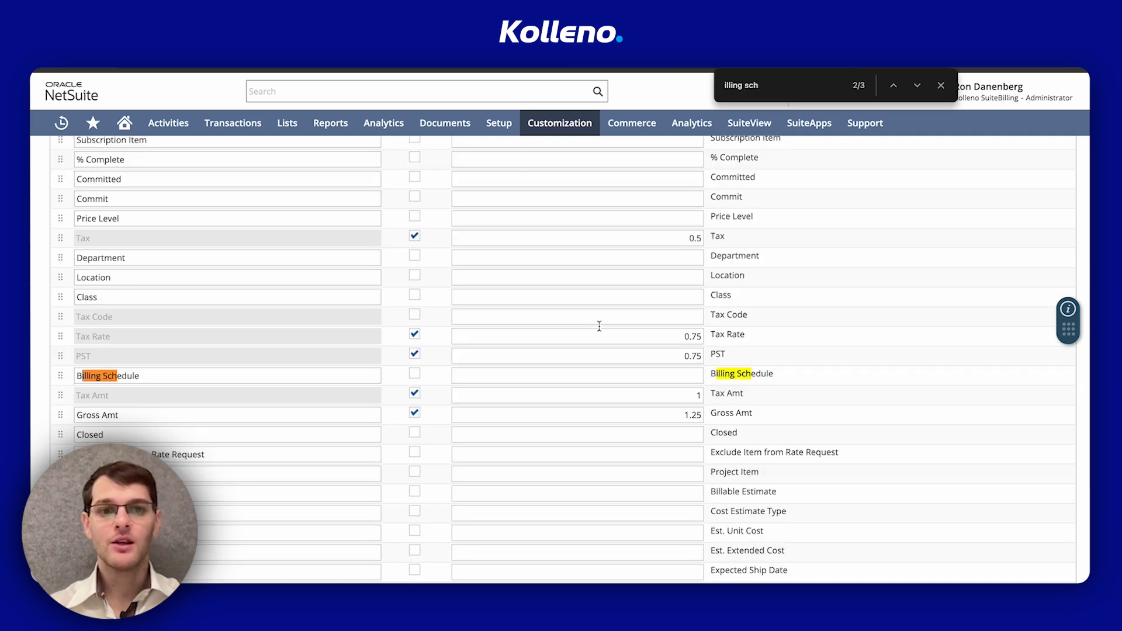
scroll(414, 380, "up", 5)
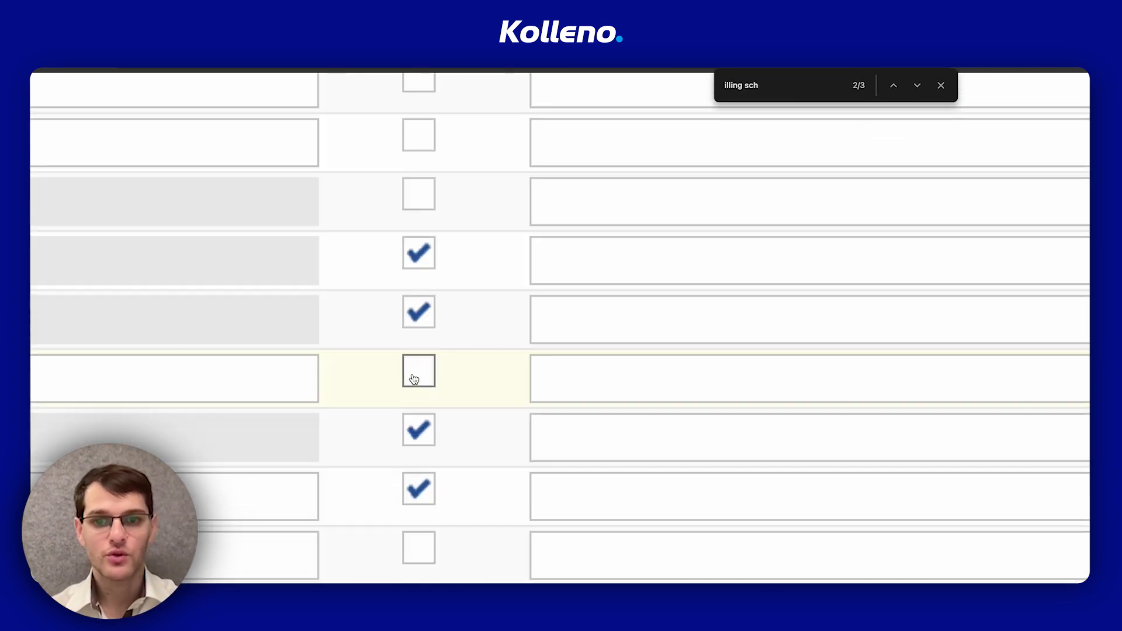
left_click(414, 379)
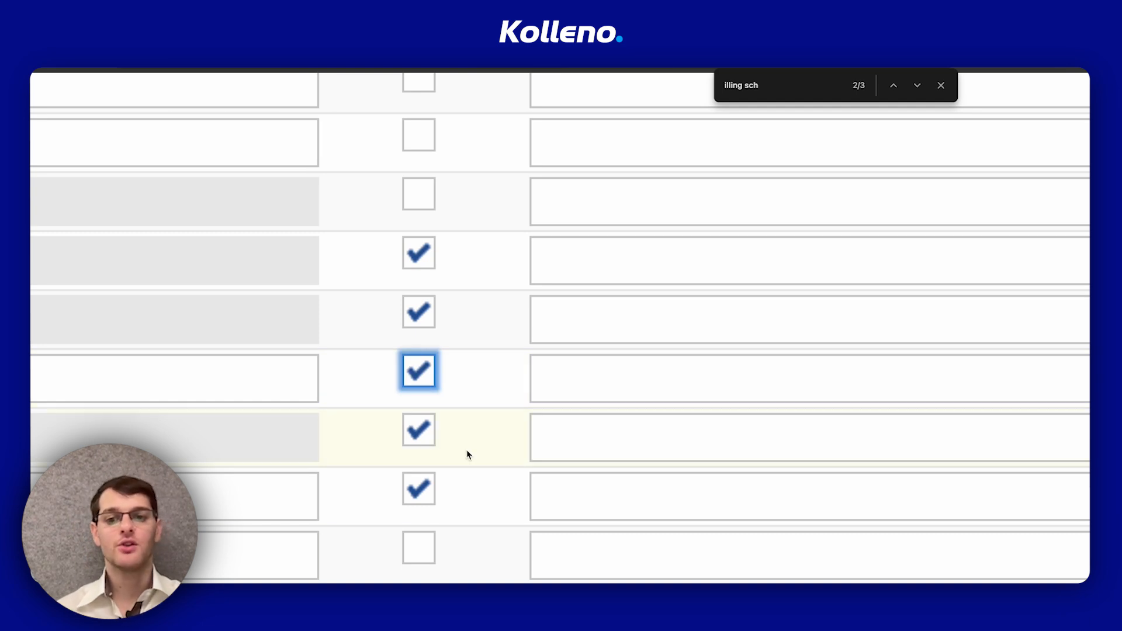
Close the page search and save the custom sales order form
scroll(466, 451, "down", 5)
scroll(228, 296, "up", 6)
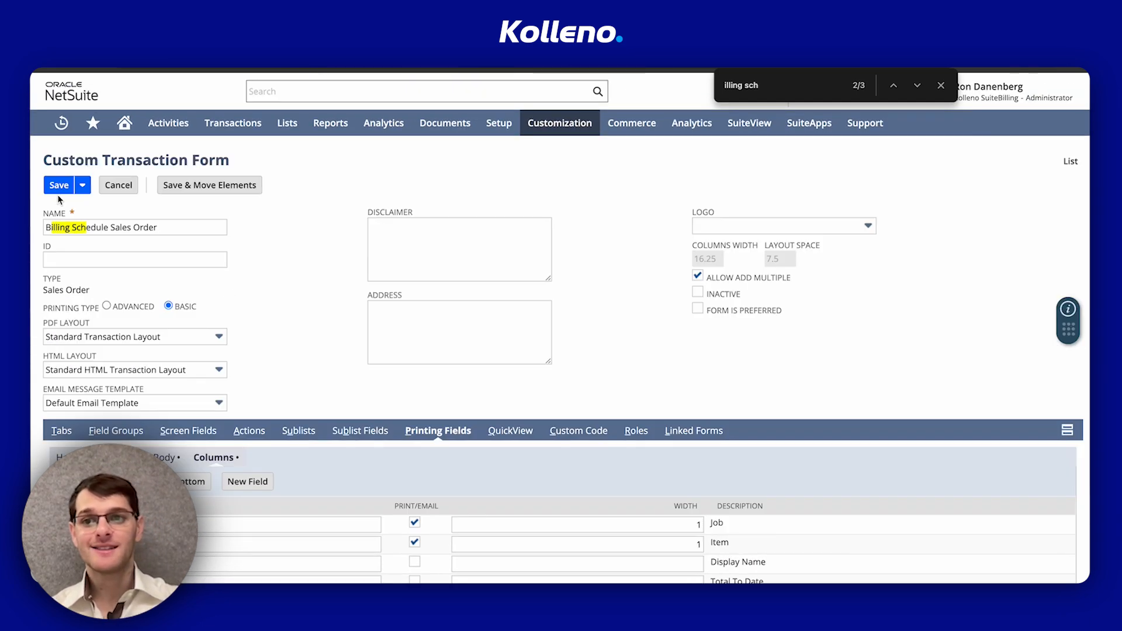
scroll(57, 195, "up", 5)
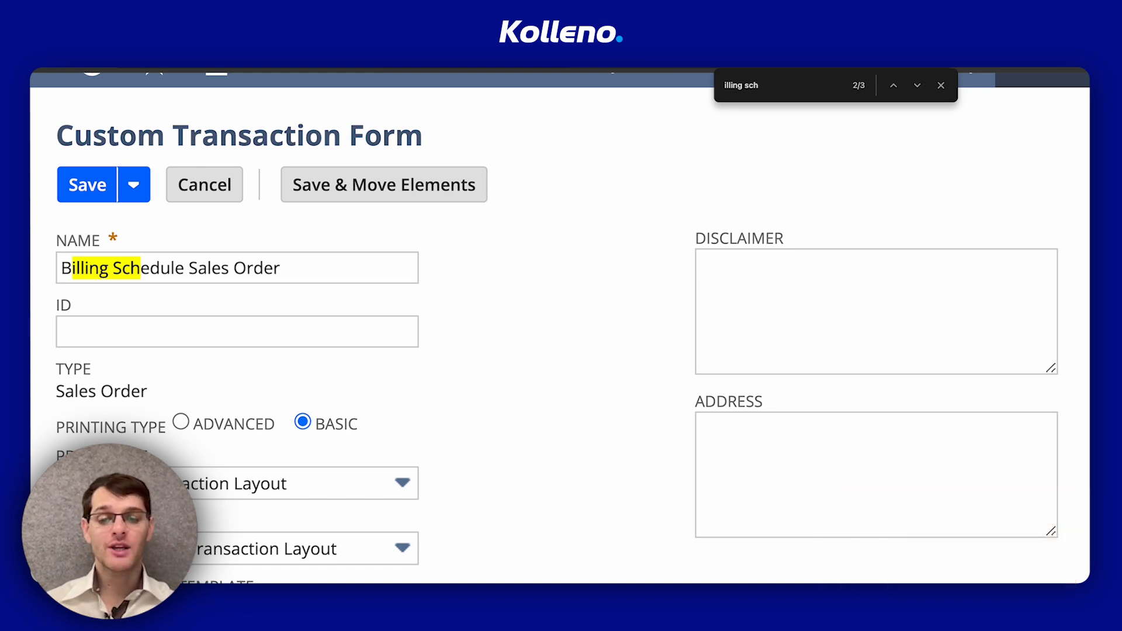
left_click(941, 85)
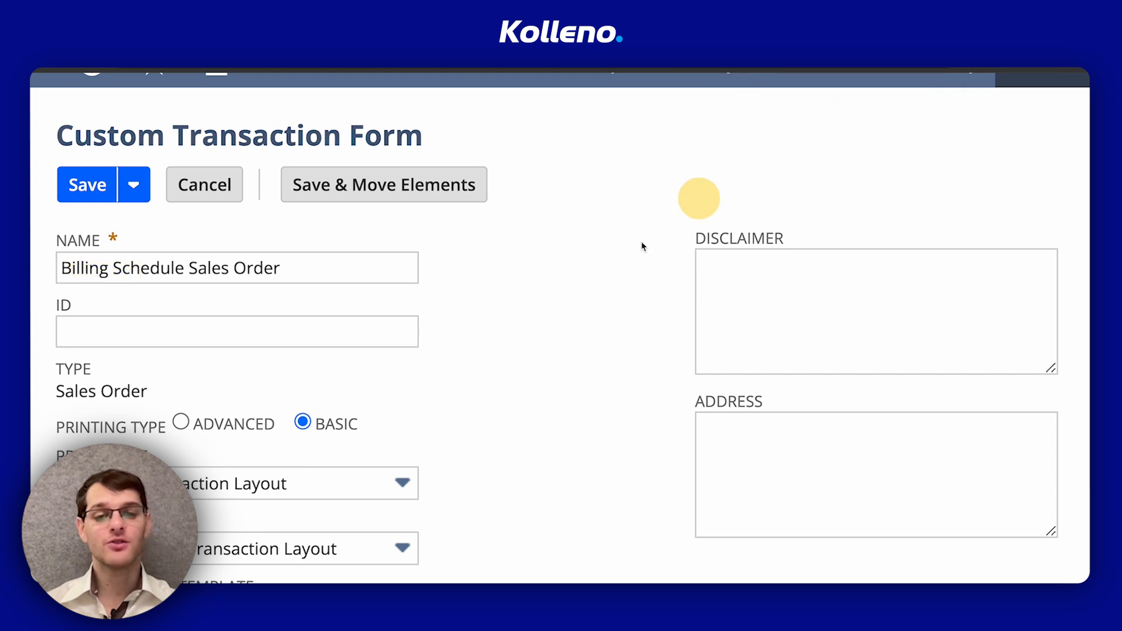
scroll(620, 258, "down", 5)
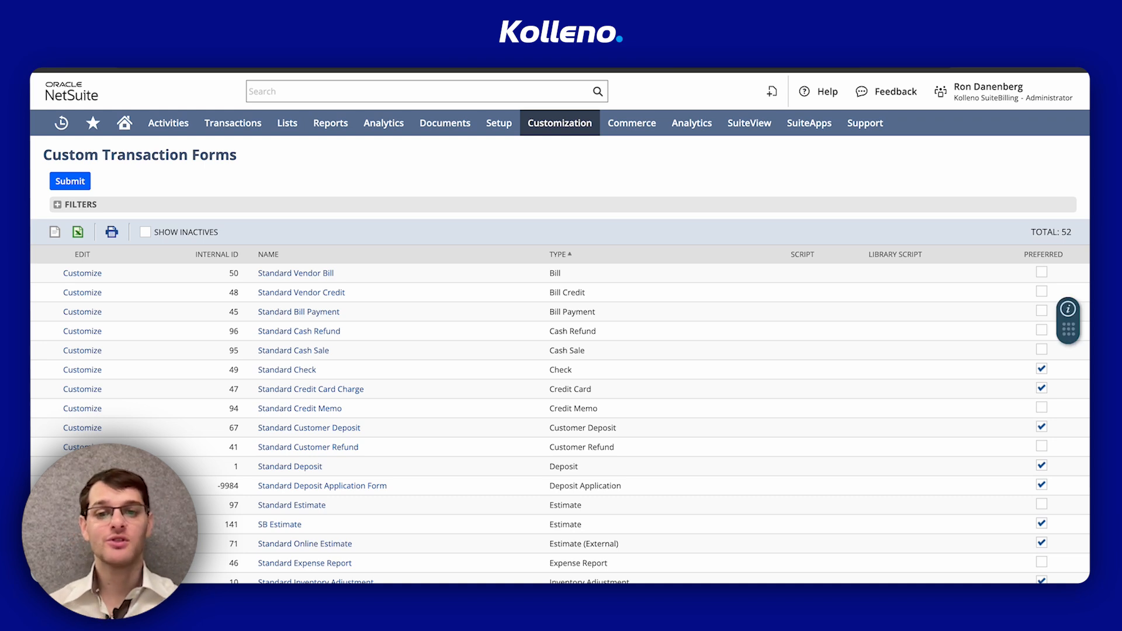
Start a new sales order and switch its form to Billing Schedule Sales Order
mouse_move(241, 124)
mouse_move(256, 250)
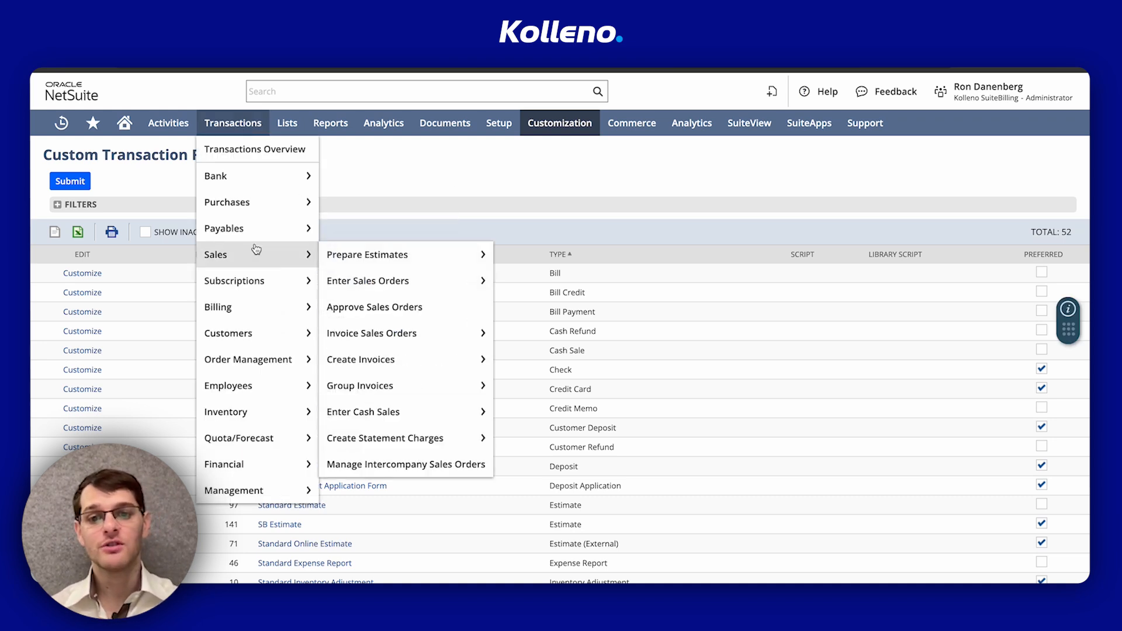
left_click(381, 272)
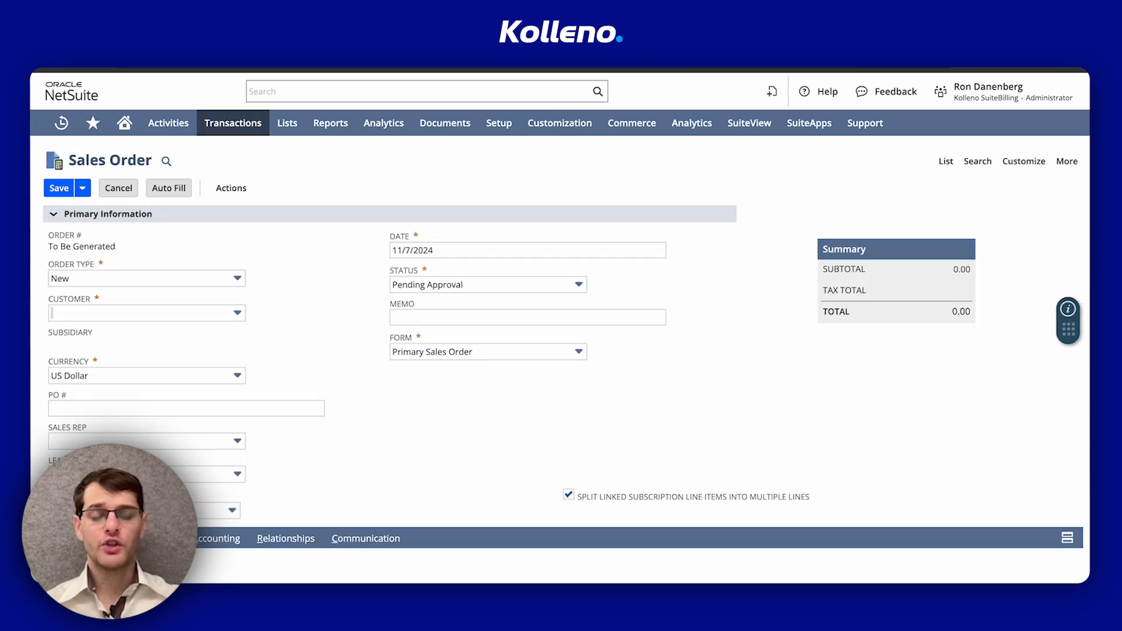
scroll(93, 327, "down", 2)
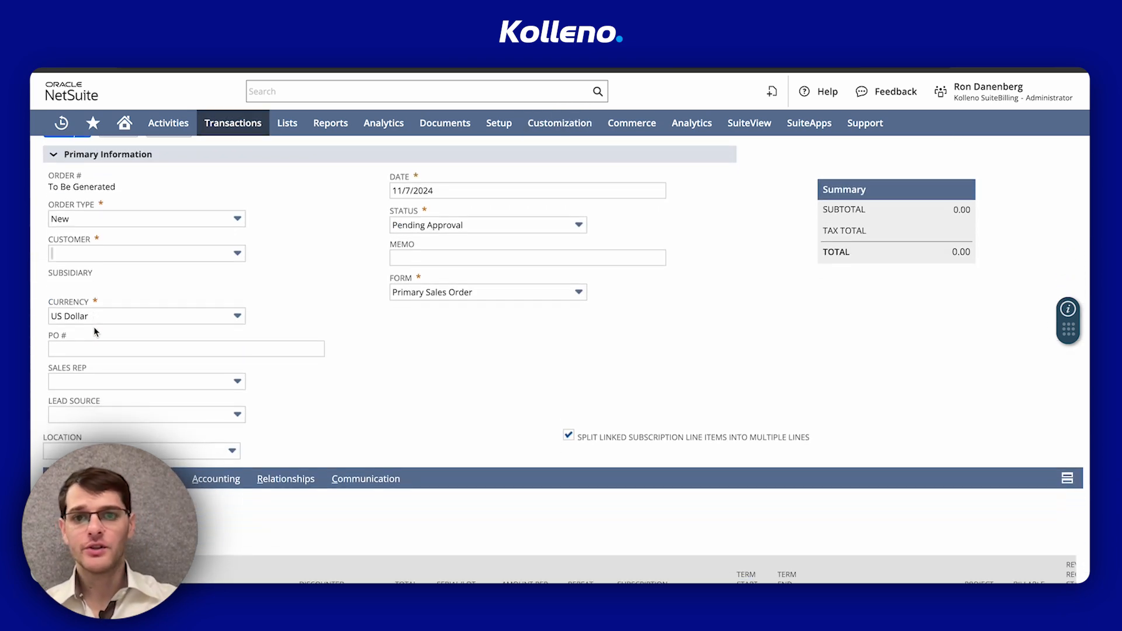
left_click(476, 292)
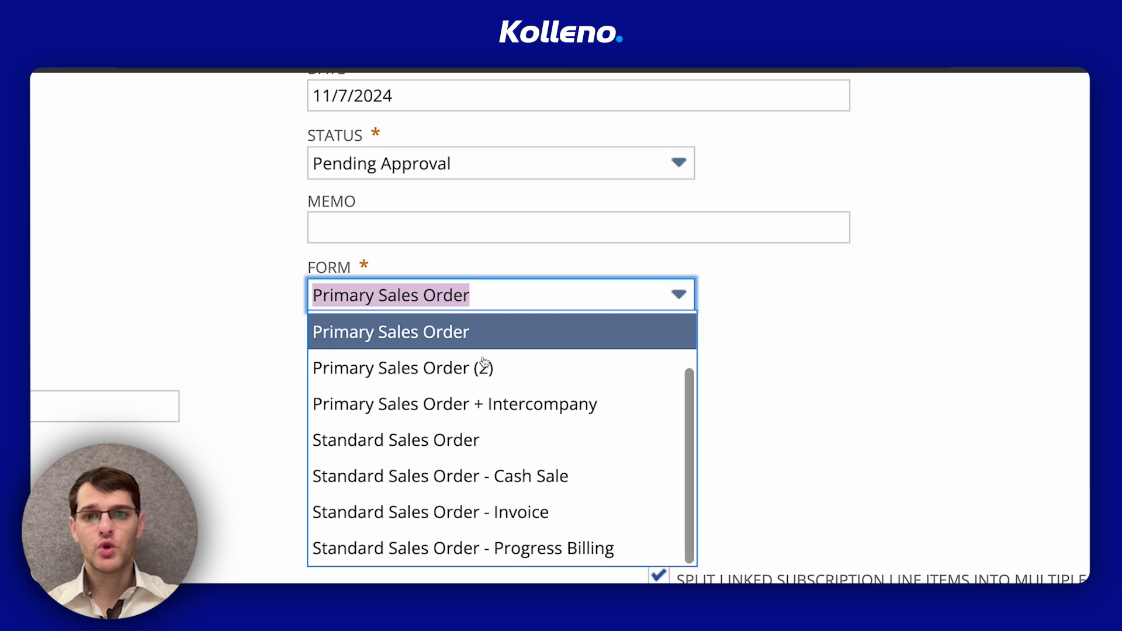
scroll(484, 362, "up", 2)
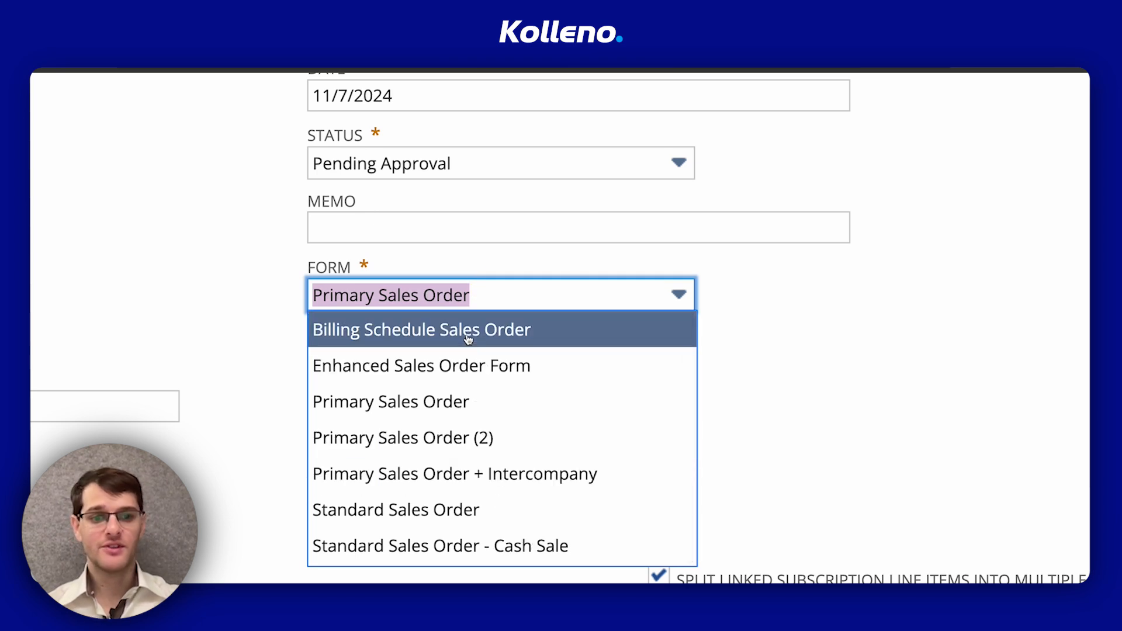
left_click(467, 337)
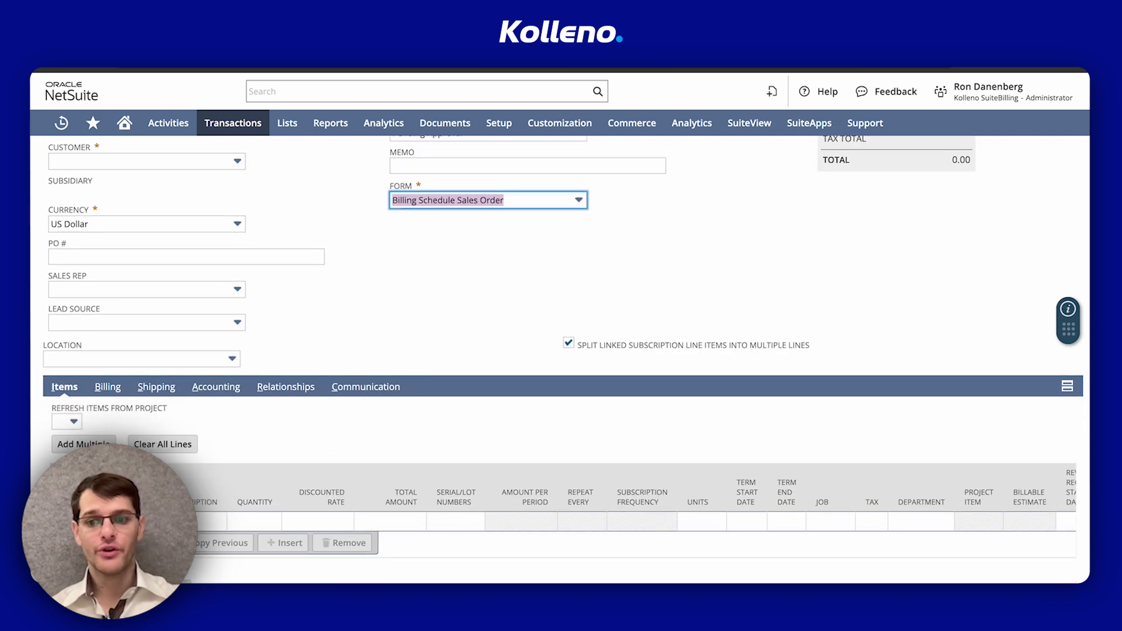
Review the order's header and date fields, and open the Billing Schedule field on the first item line
scroll(316, 490, "down", 4)
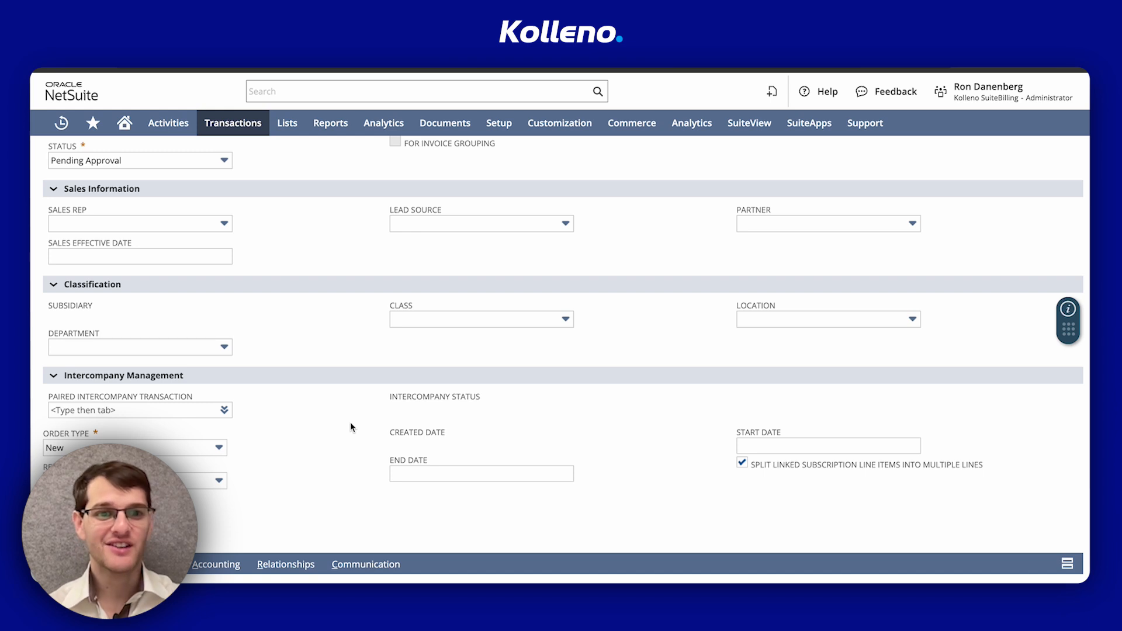
scroll(351, 426, "down", 3)
scroll(351, 427, "up", 2)
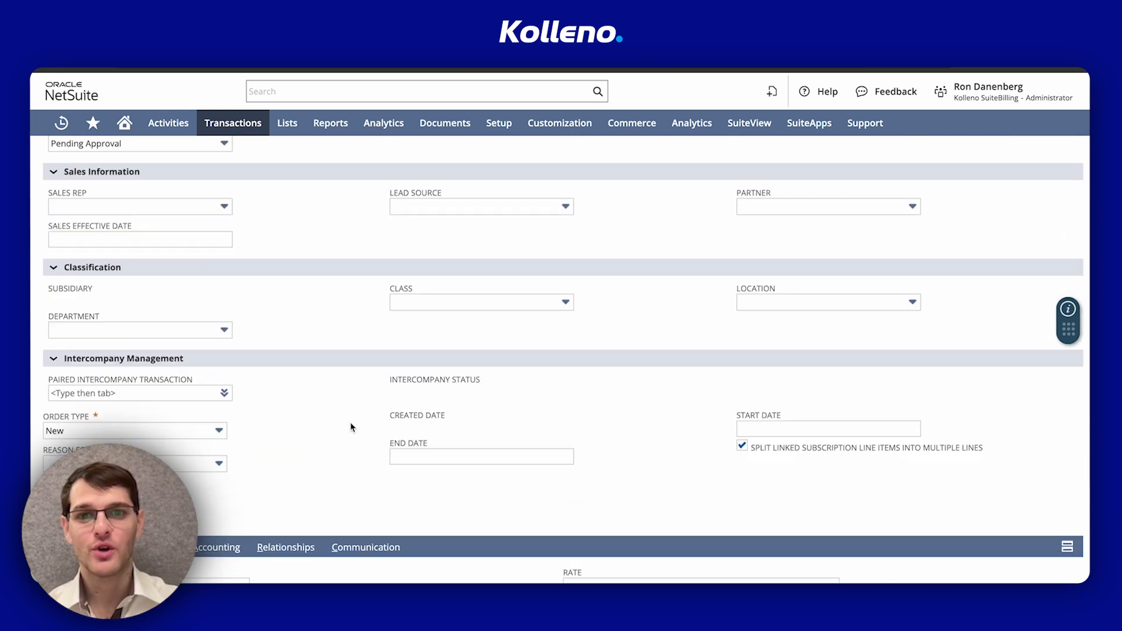
scroll(351, 427, "up", 4)
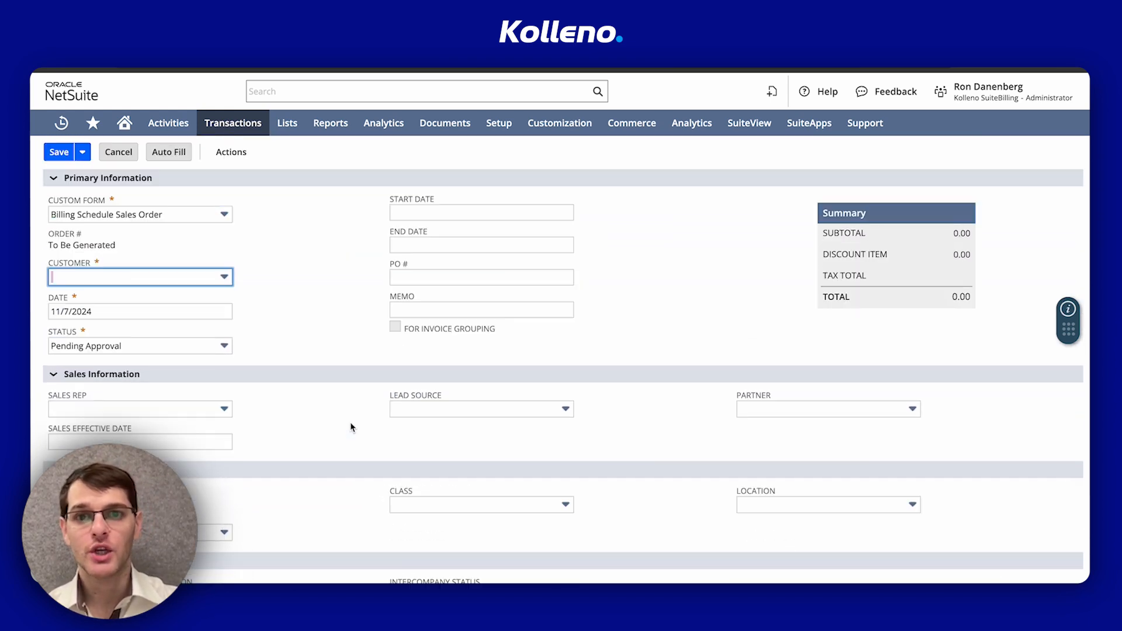
left_click(413, 209)
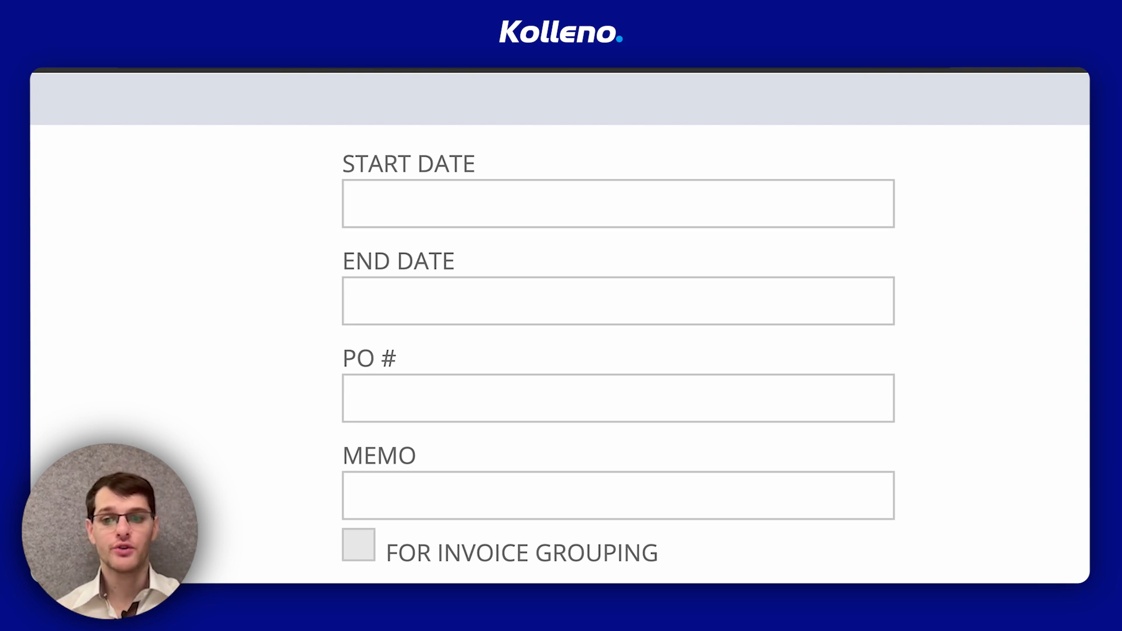
scroll(301, 511, "down", 8)
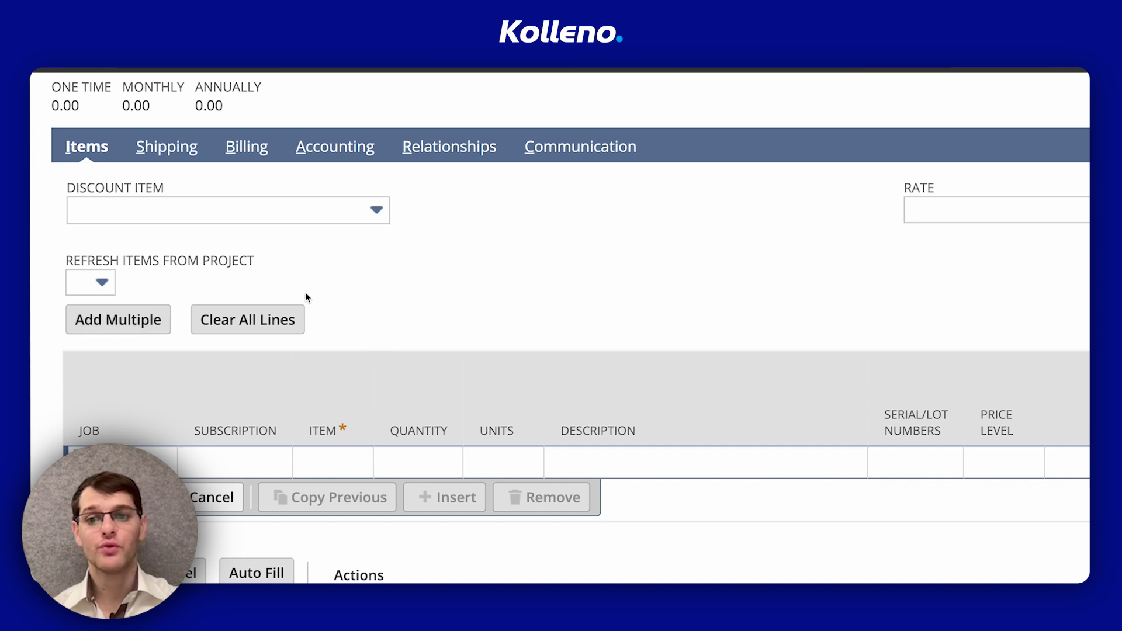
scroll(577, 430, "right", 15)
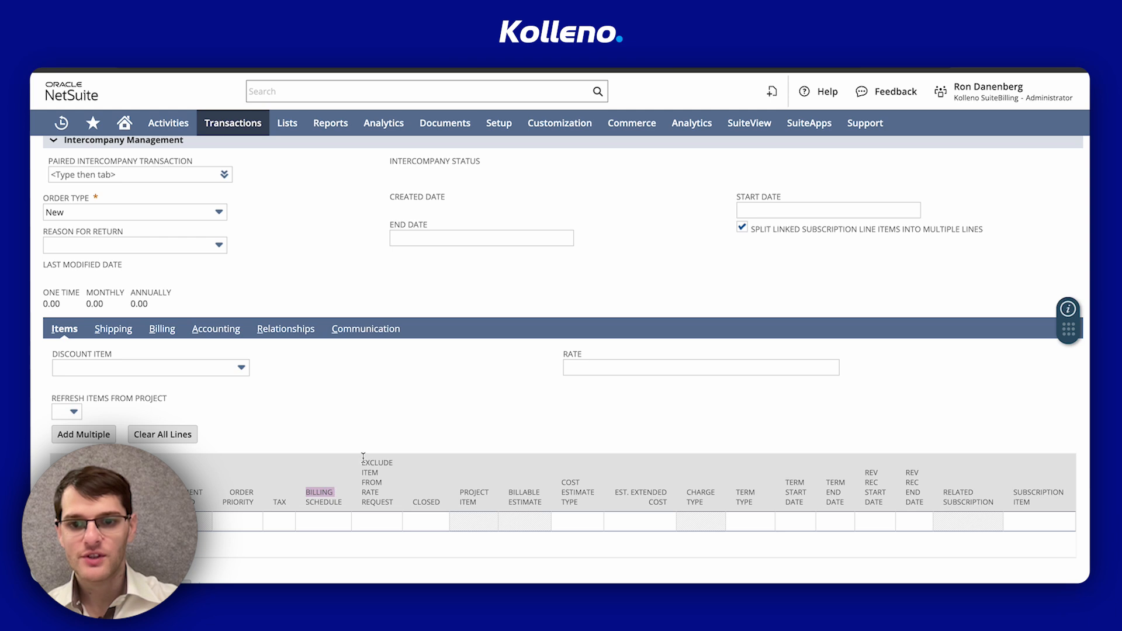
left_click(323, 522)
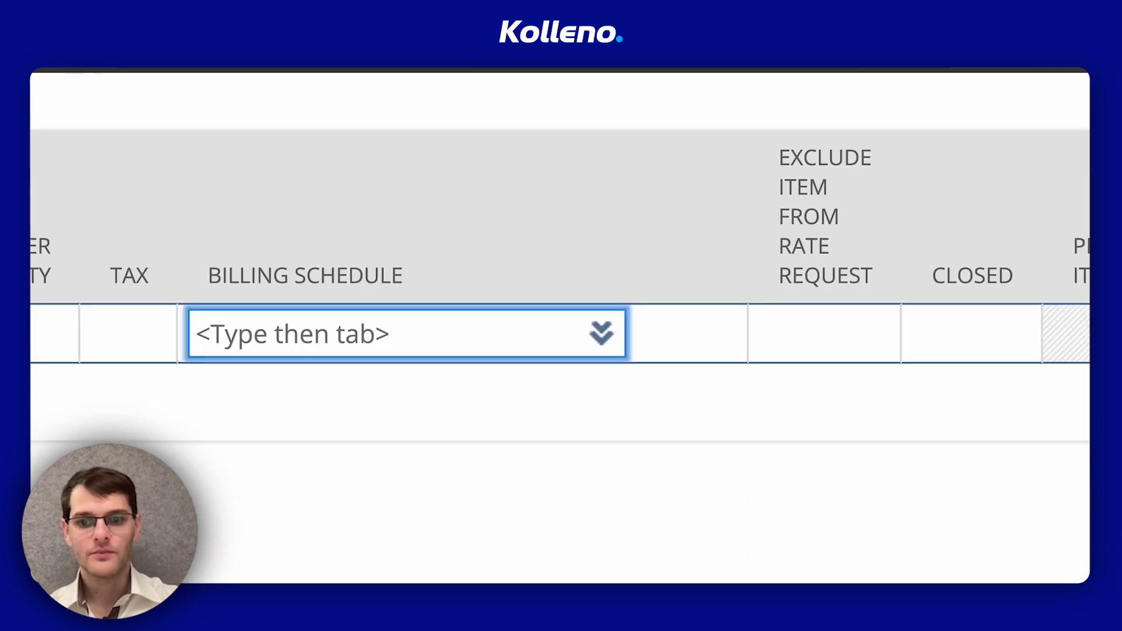